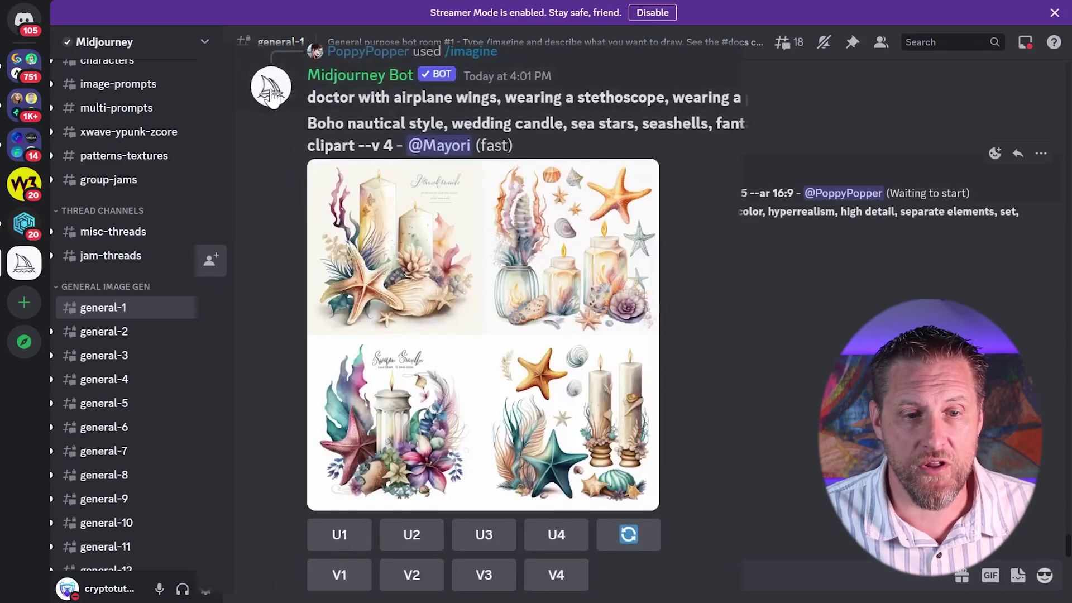
- Open a direct message with Midjourney Bot and allow direct messages from other members in the Midjourney server's privacy settings
right_click(272, 93)
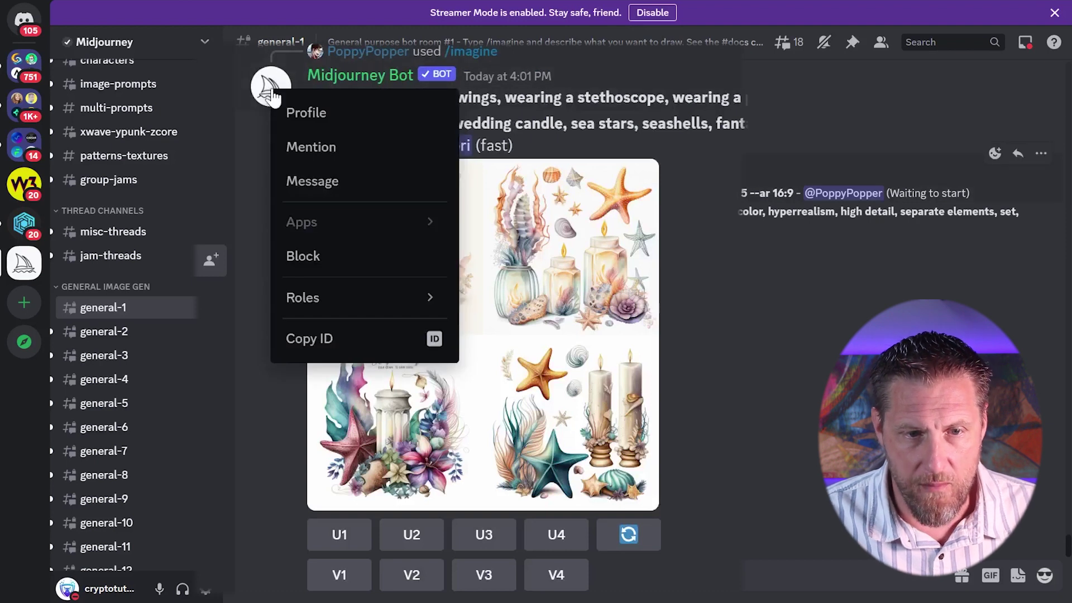
left_click(329, 187)
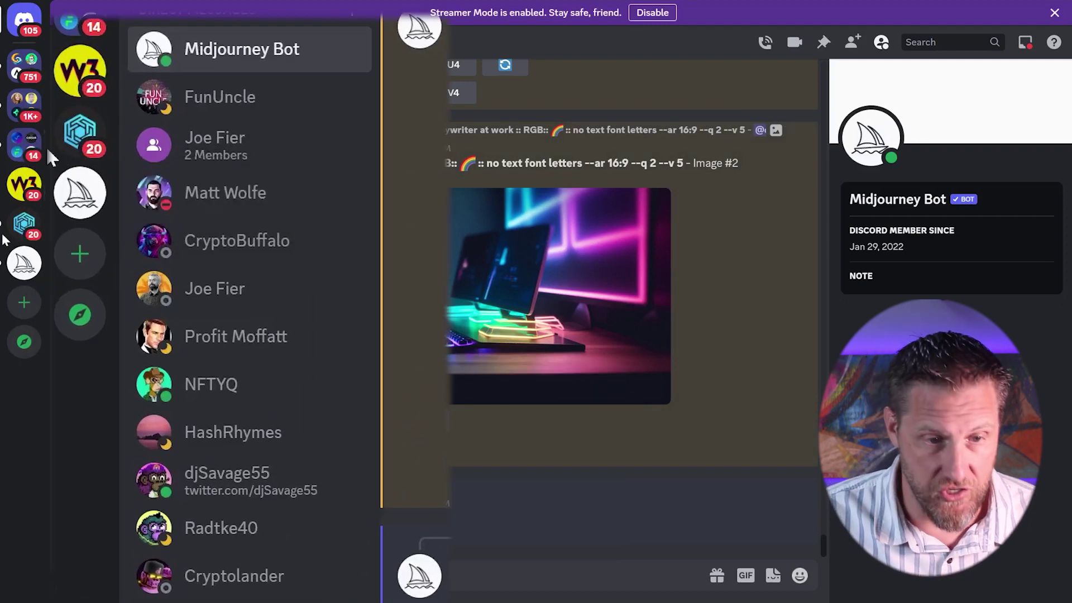
right_click(23, 265)
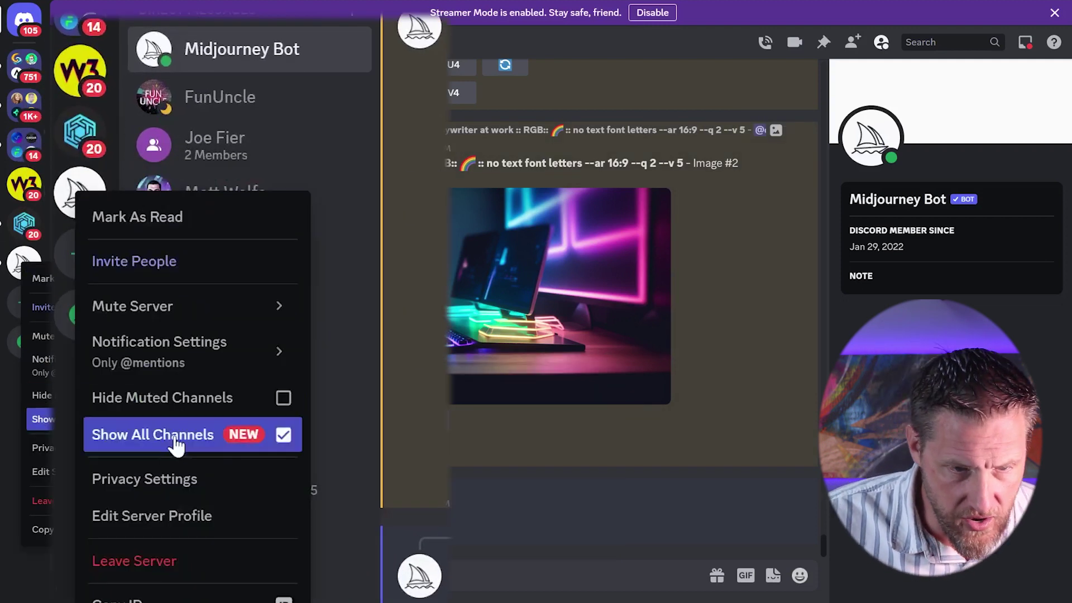
left_click(88, 449)
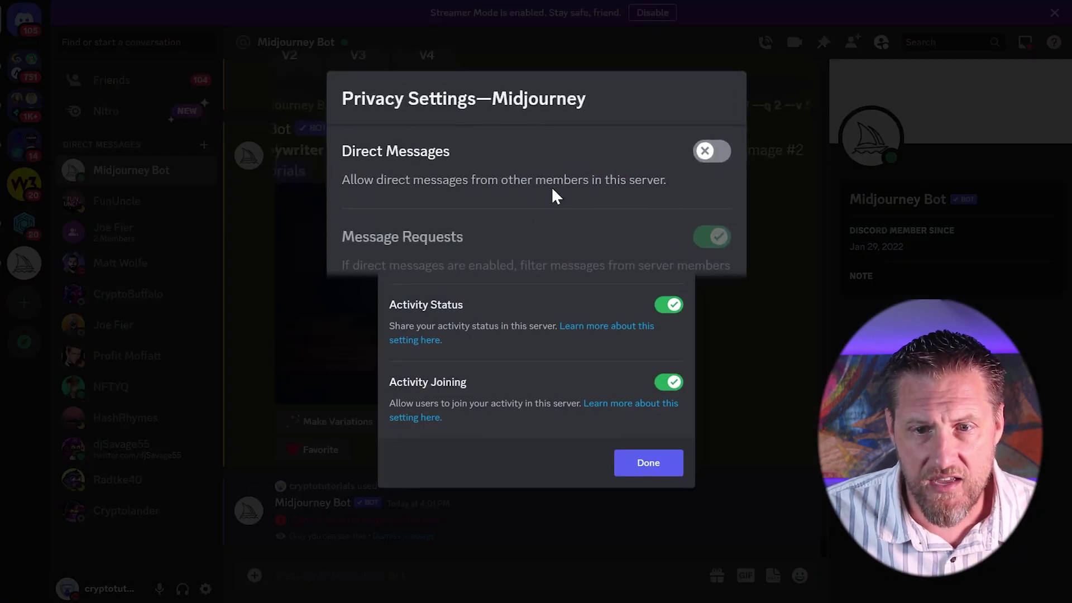
left_click(720, 148)
left_click(645, 462)
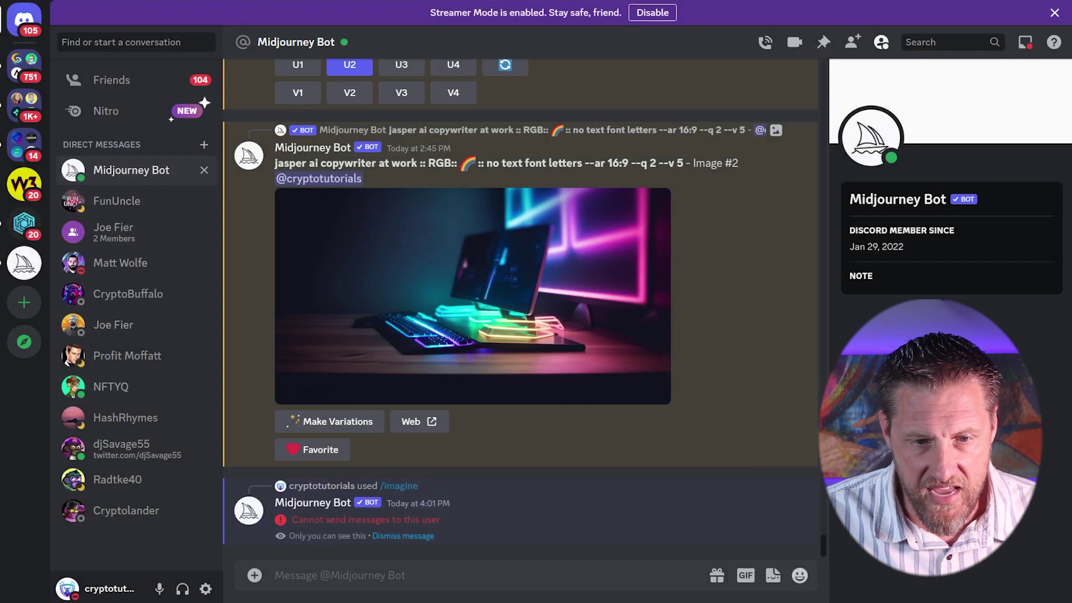
- Generate an image grid with the /imagine prompt "a new image" in the Midjourney Bot conversation and view it enlarged
type("/imagine")
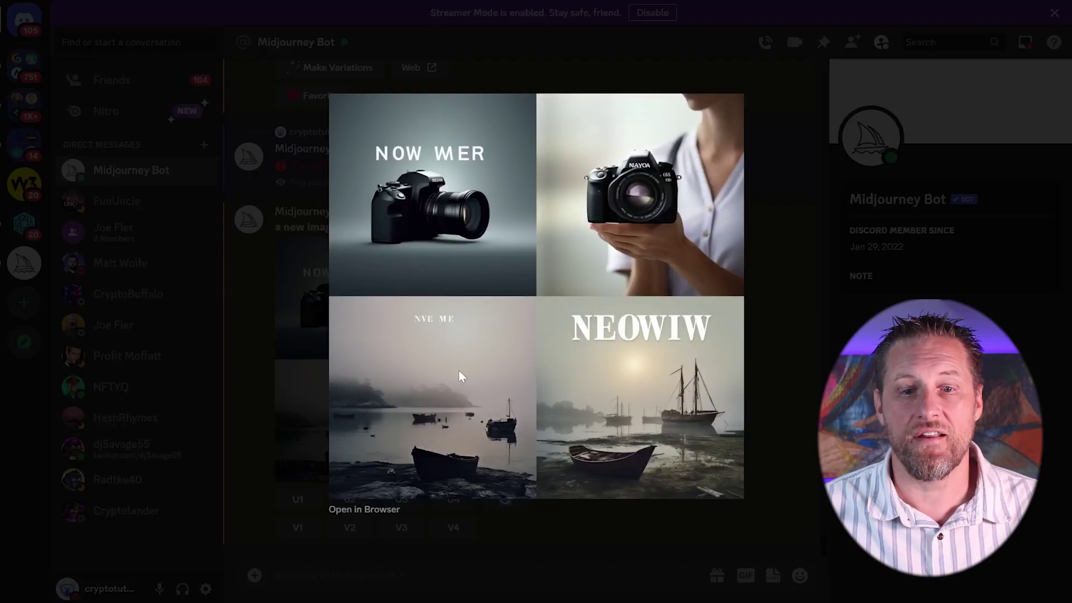
left_click(275, 323)
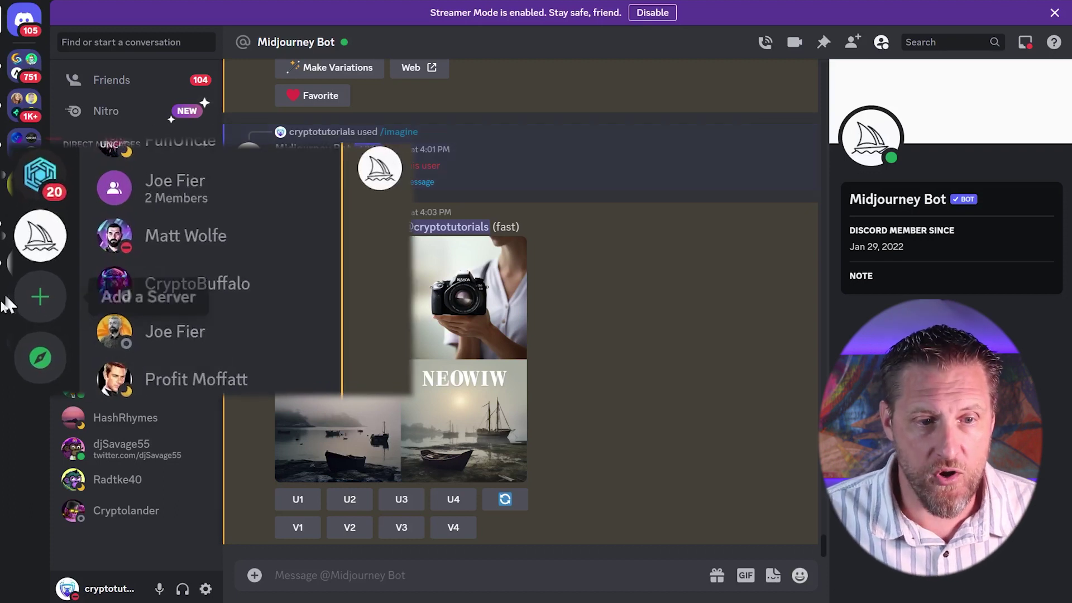
- Create a custom server for me and my friends named "My MIdjourney Server" and dismiss the AutoMod tip
left_click(22, 304)
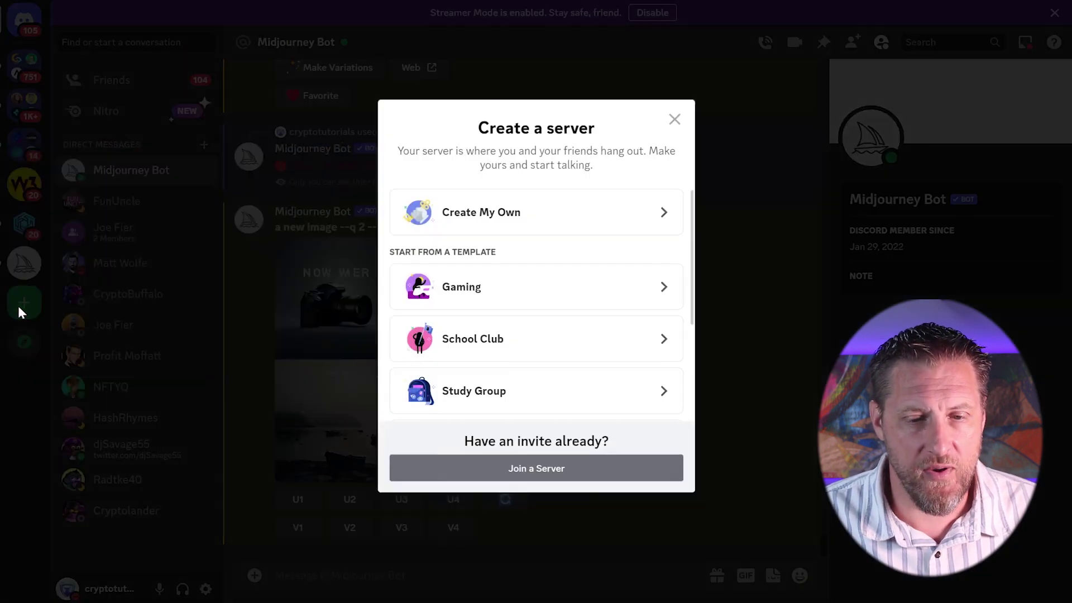
left_click(500, 222)
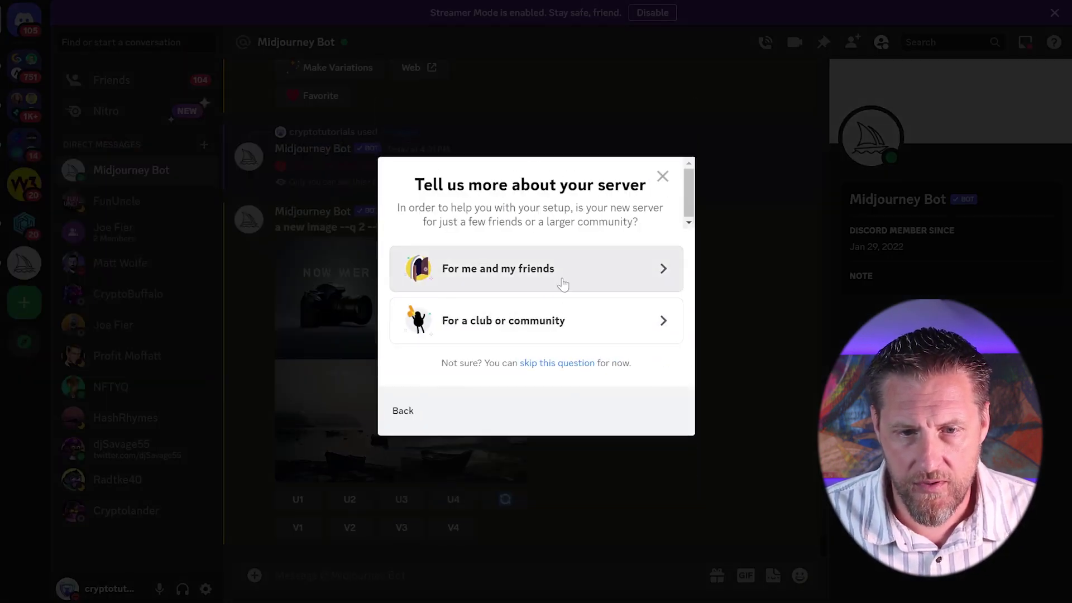
left_click(558, 275)
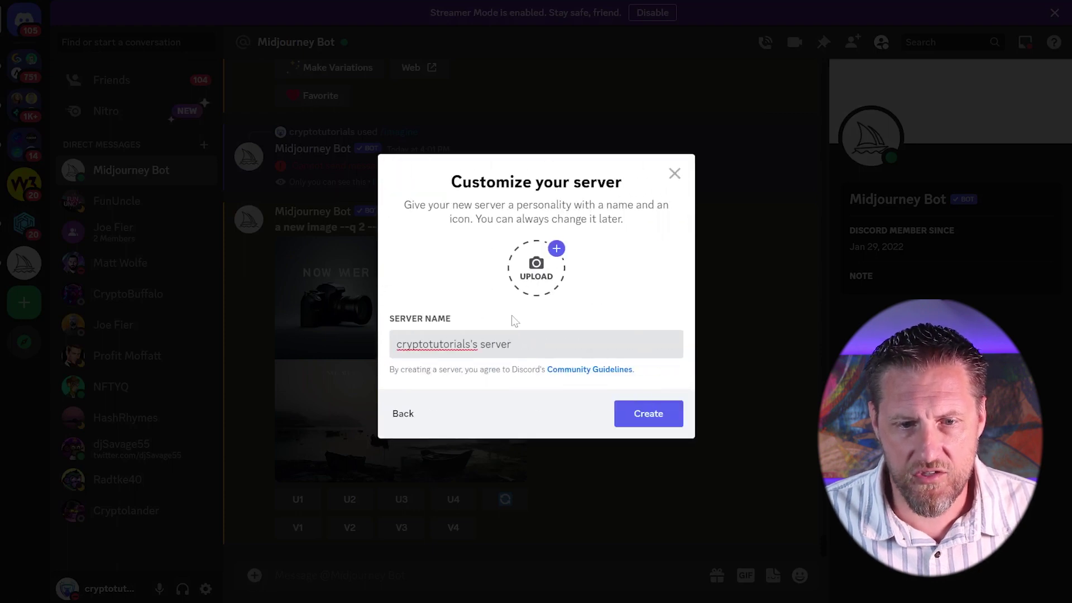
left_click_drag(512, 343, 296, 336)
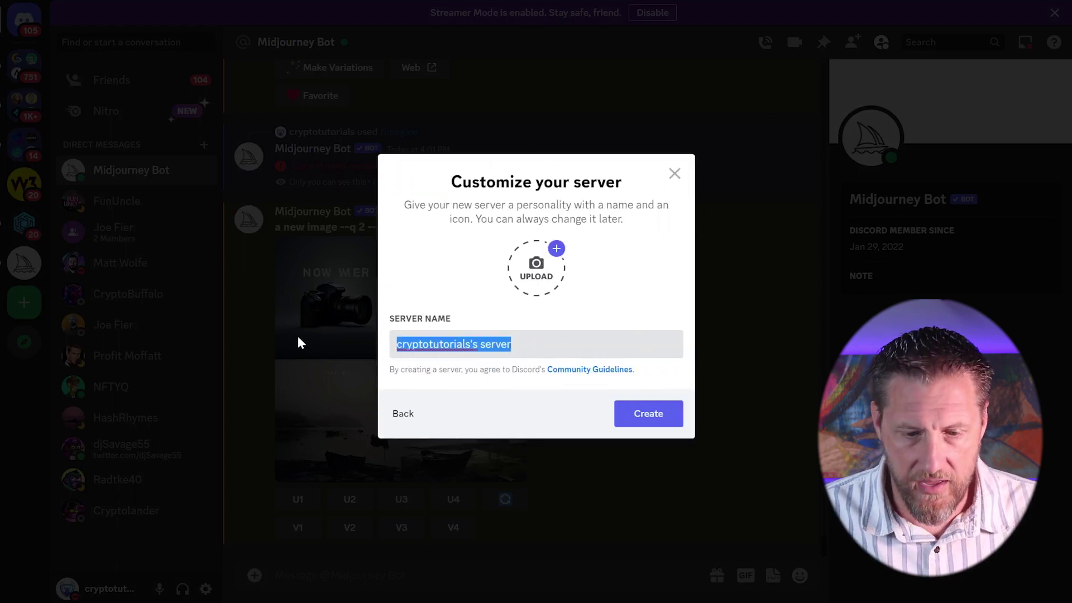
type("My MIdjourney S")
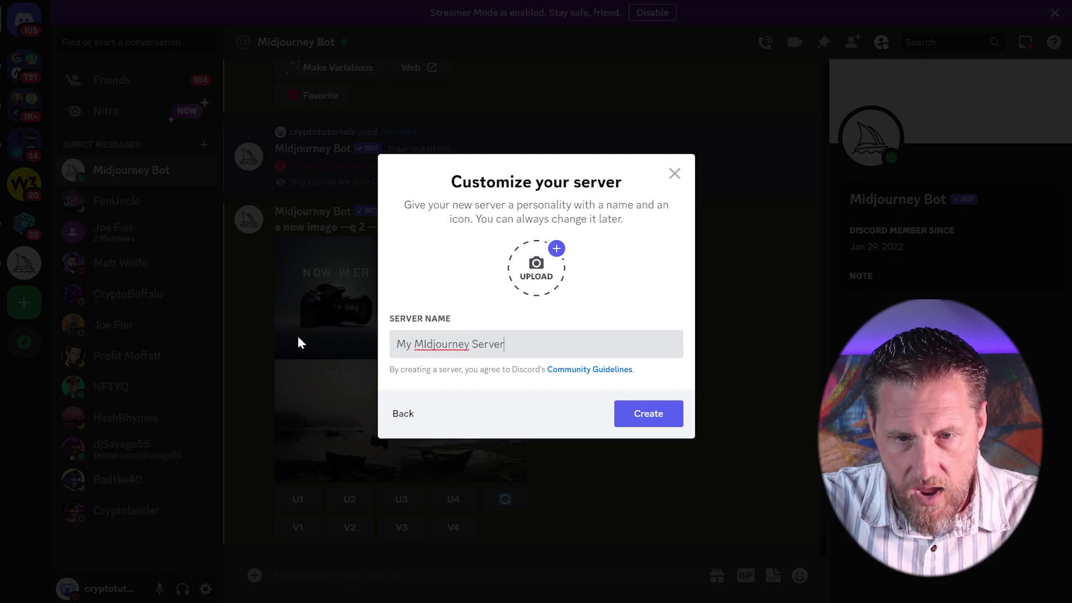
left_click(640, 414)
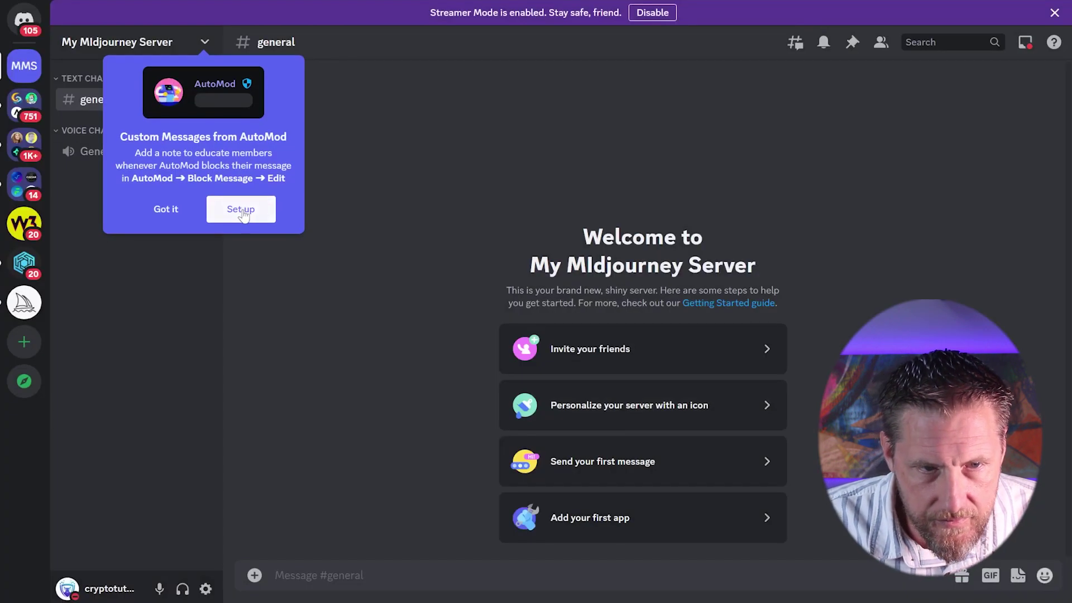
left_click(504, 290)
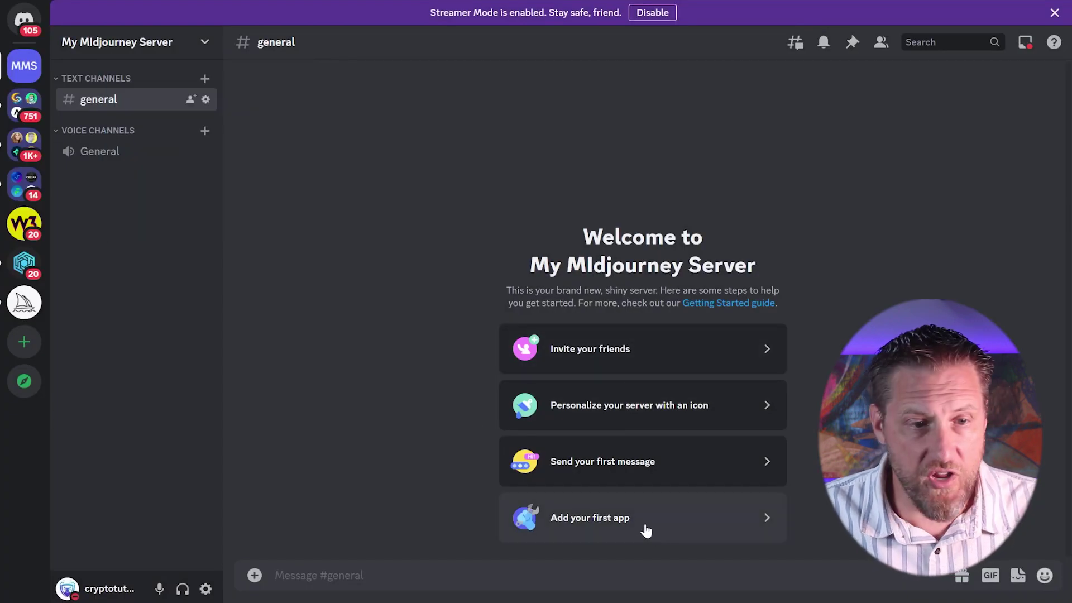
left_click(22, 304)
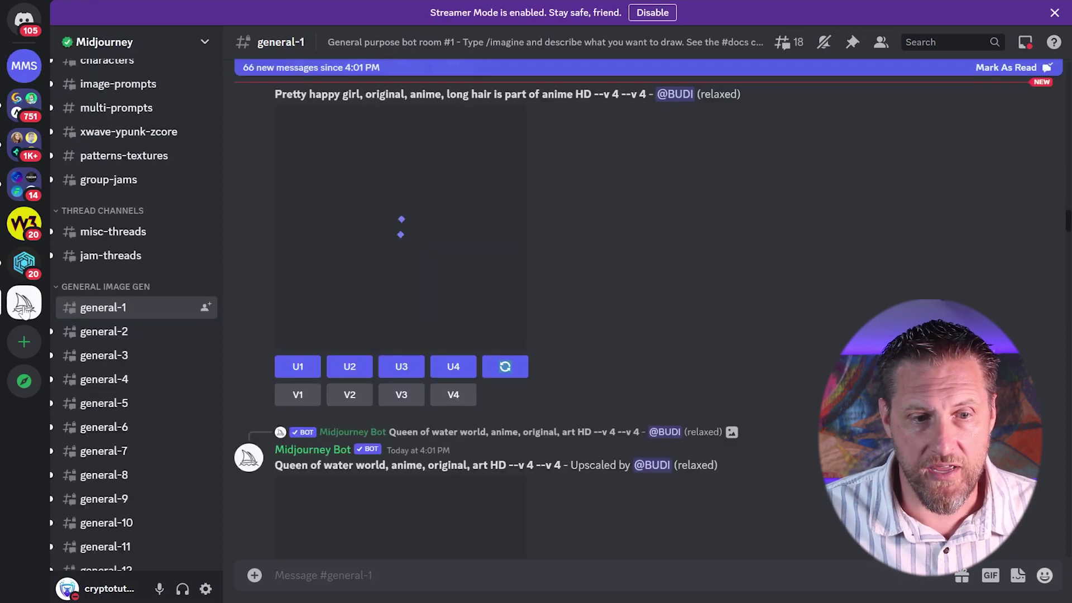
left_click(1054, 12)
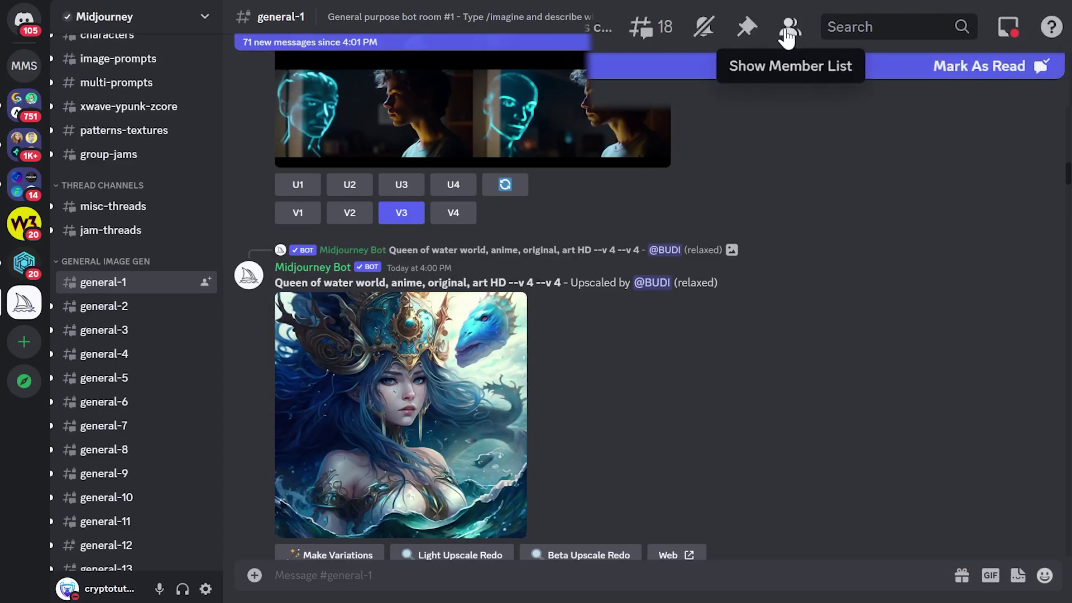
left_click(787, 35)
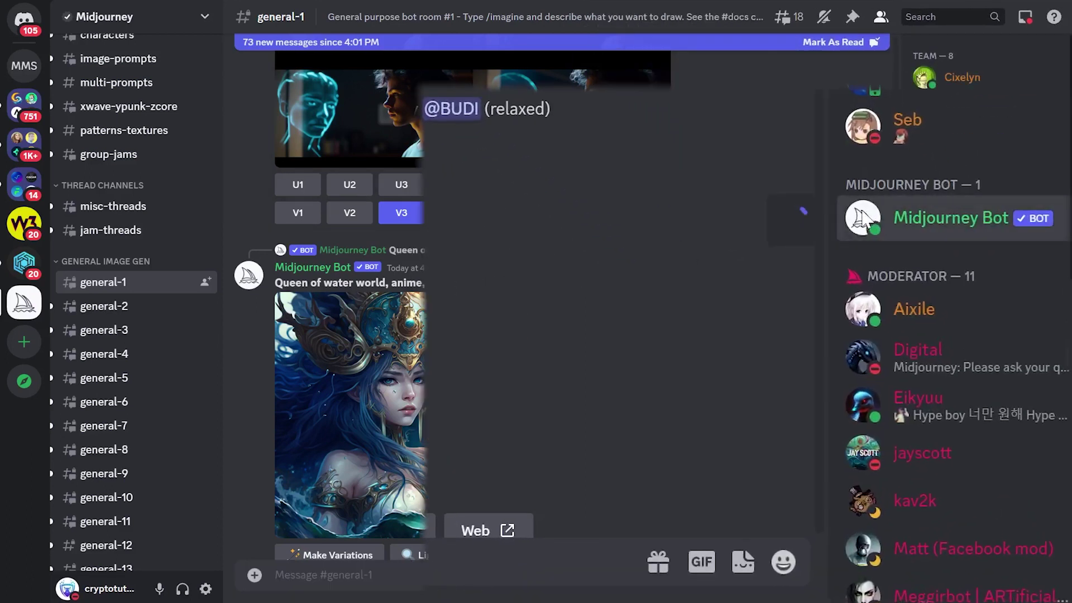
left_click(862, 217)
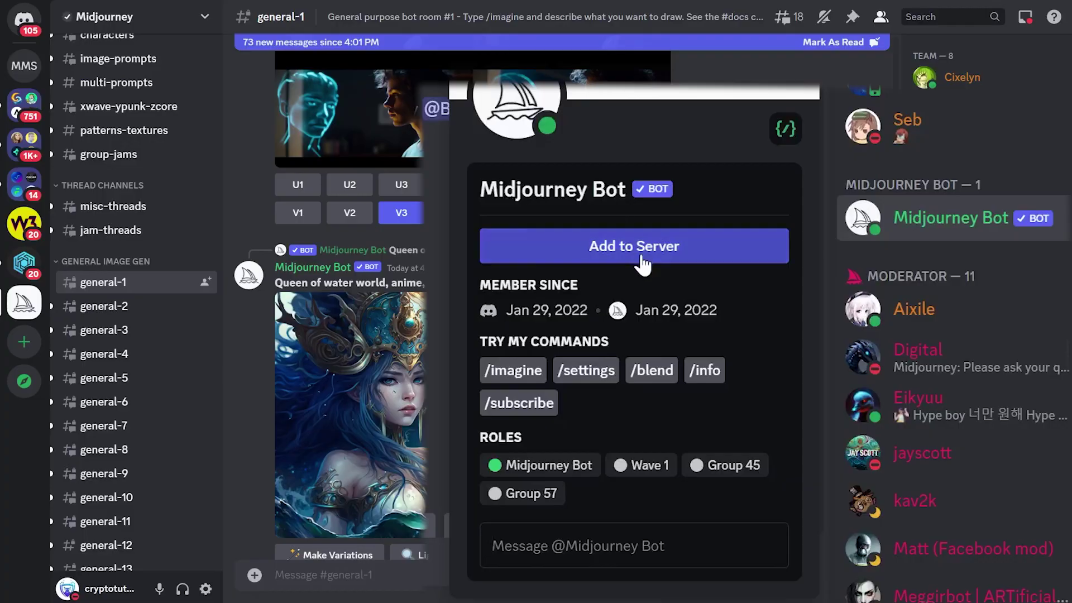
- Add Midjourney Bot to My MIdjourney Server and authorize all of its requested permissions
left_click(642, 264)
left_click(510, 417)
left_click(514, 474)
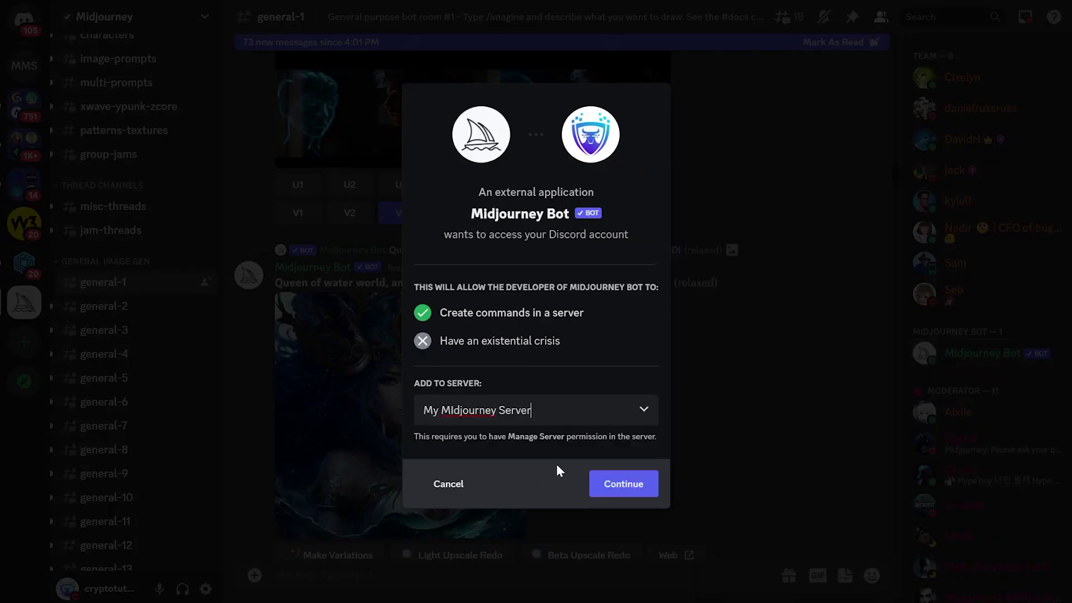
left_click(610, 485)
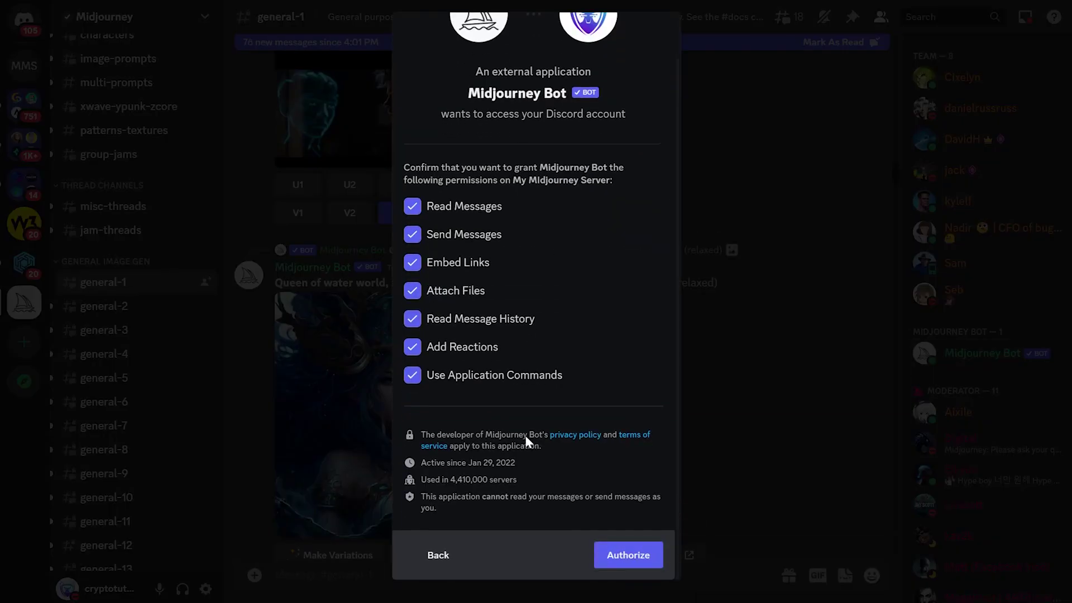
left_click(615, 557)
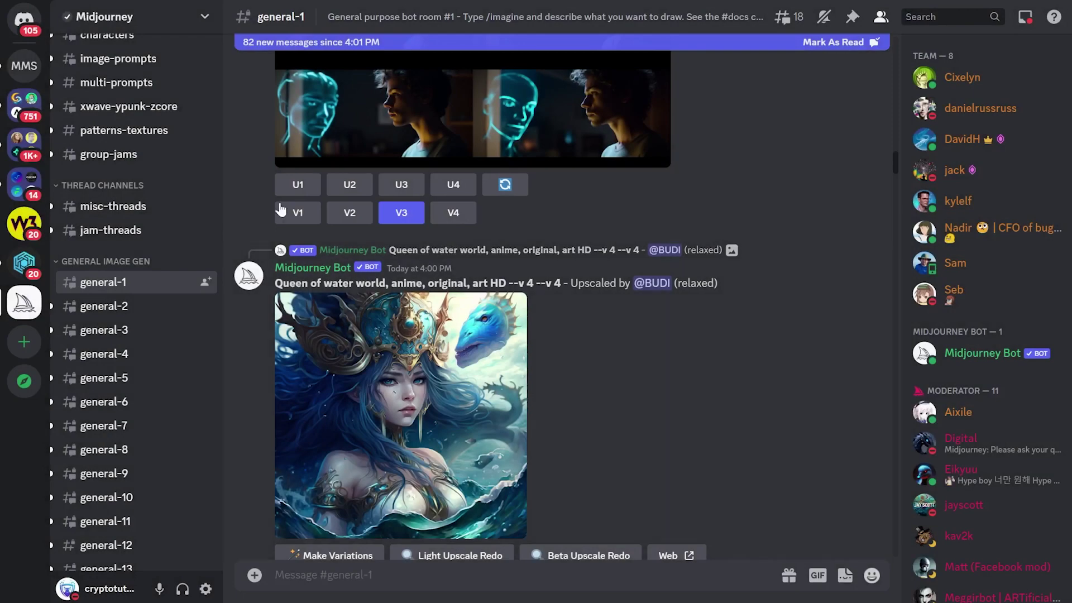
- Generate images with the /imagine prompt "a quiet place" in My MIdjourney Server's general channel and view the grid enlarged
scroll(95, 150, "up", 6)
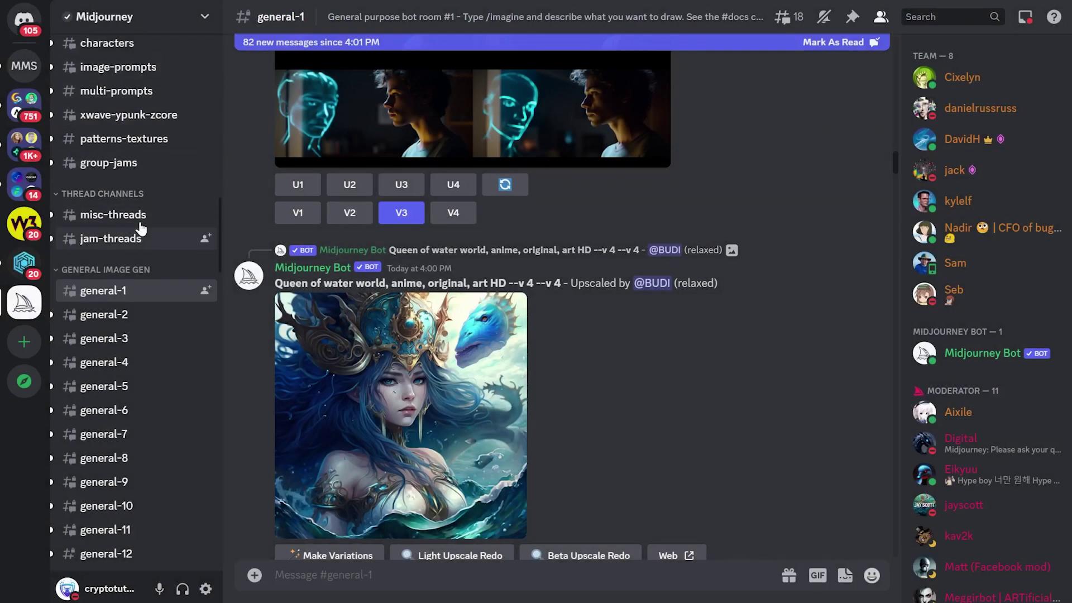
left_click(24, 69)
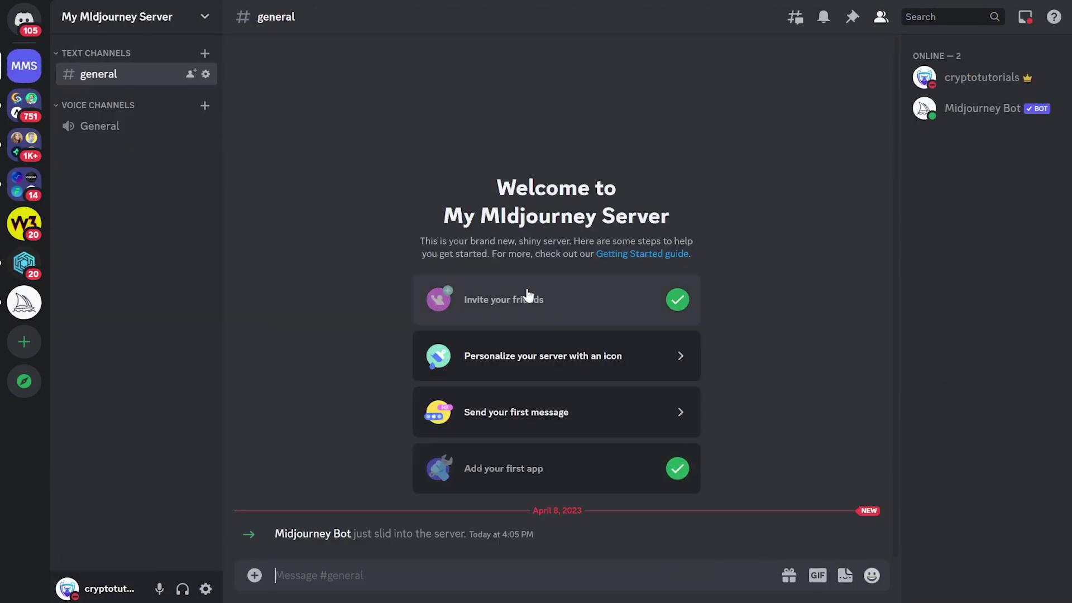
type("/imagine")
left_click(371, 528)
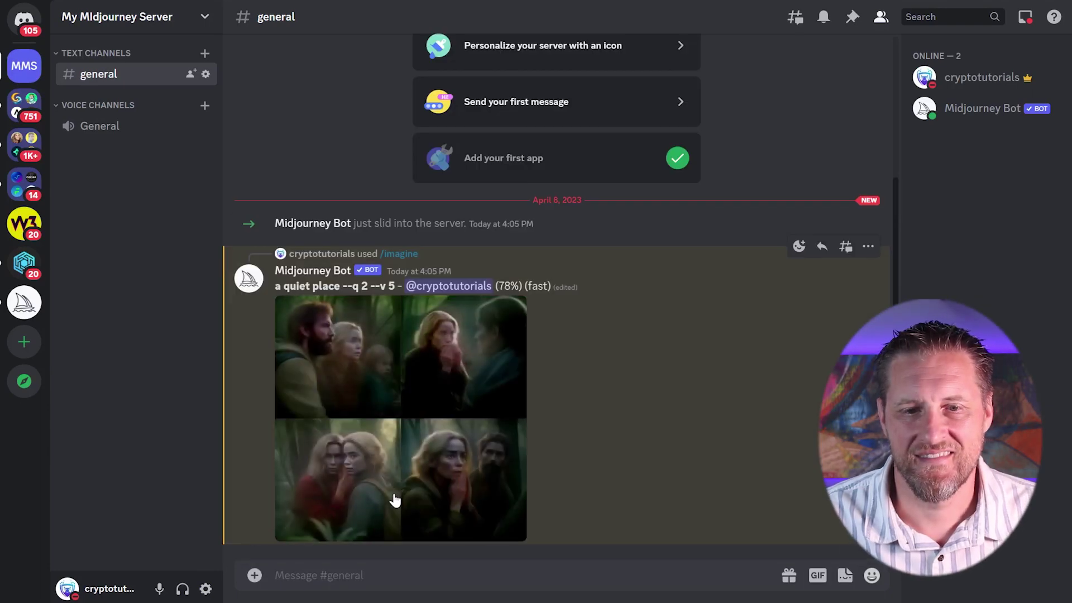
left_click(440, 389)
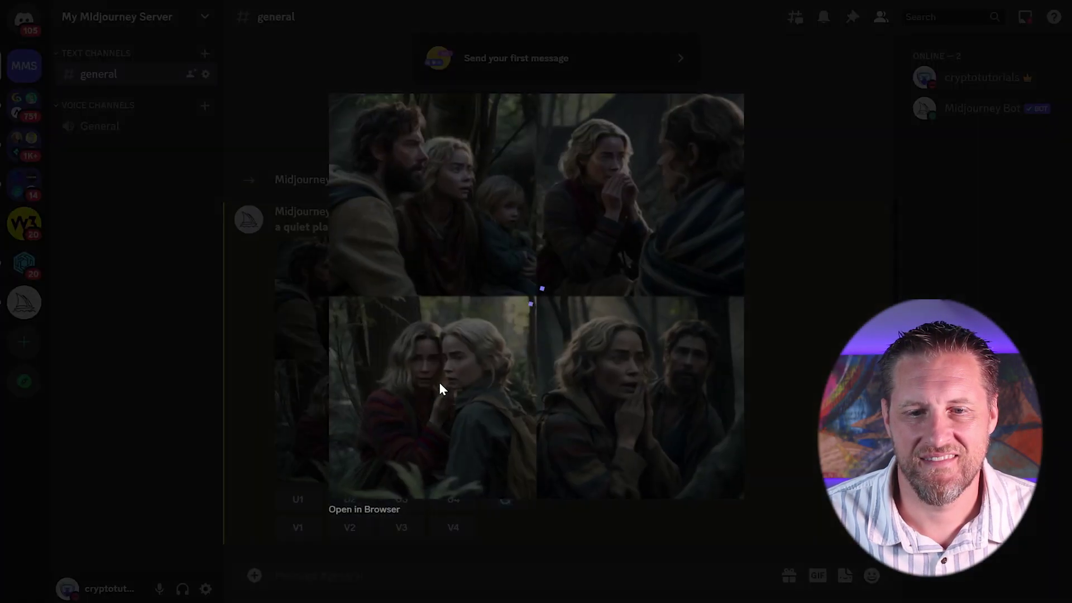
left_click(785, 377)
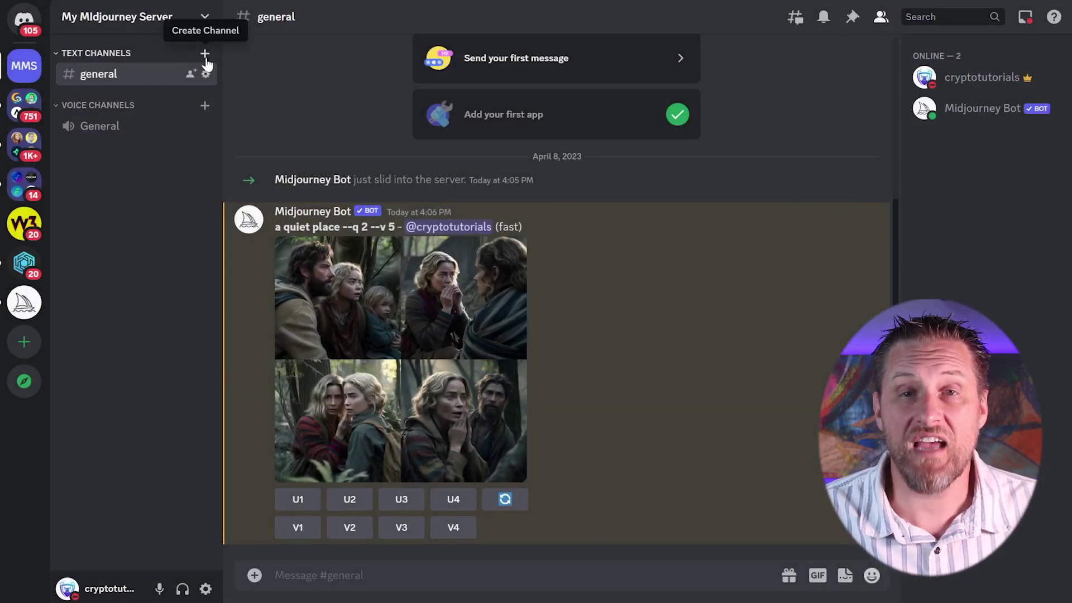
- Create a text channel named coloring-pages and bring up the commands matching /i in it
left_click(205, 54)
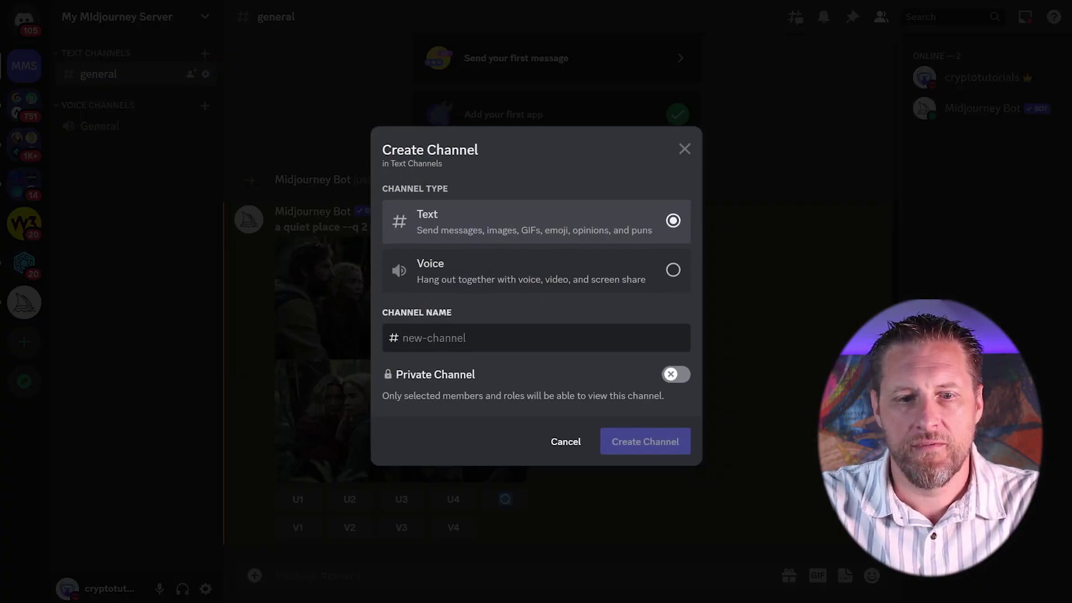
type("coloring-pages")
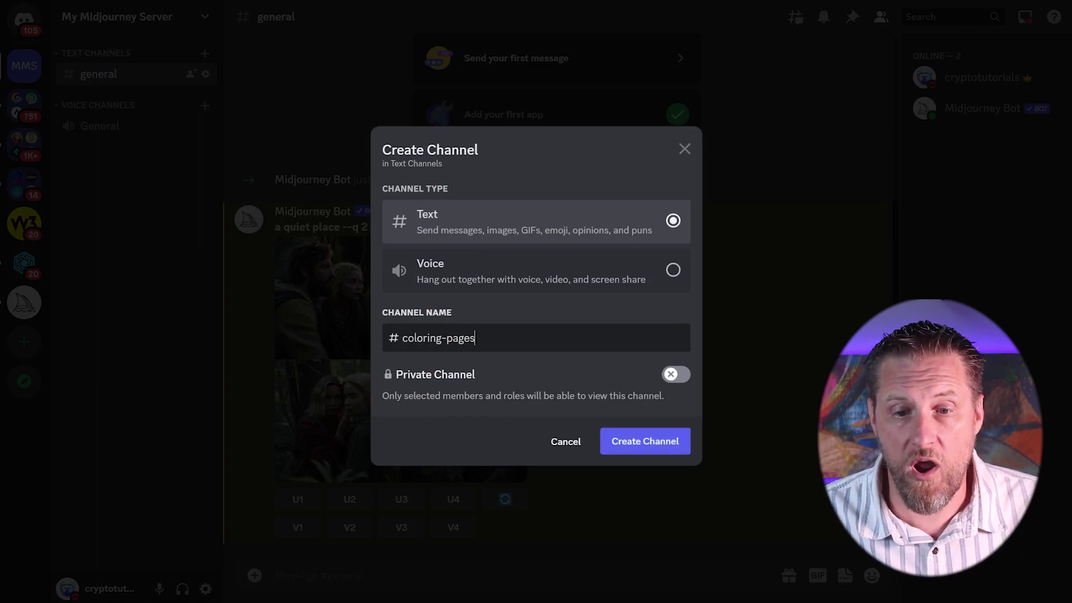
left_click(640, 443)
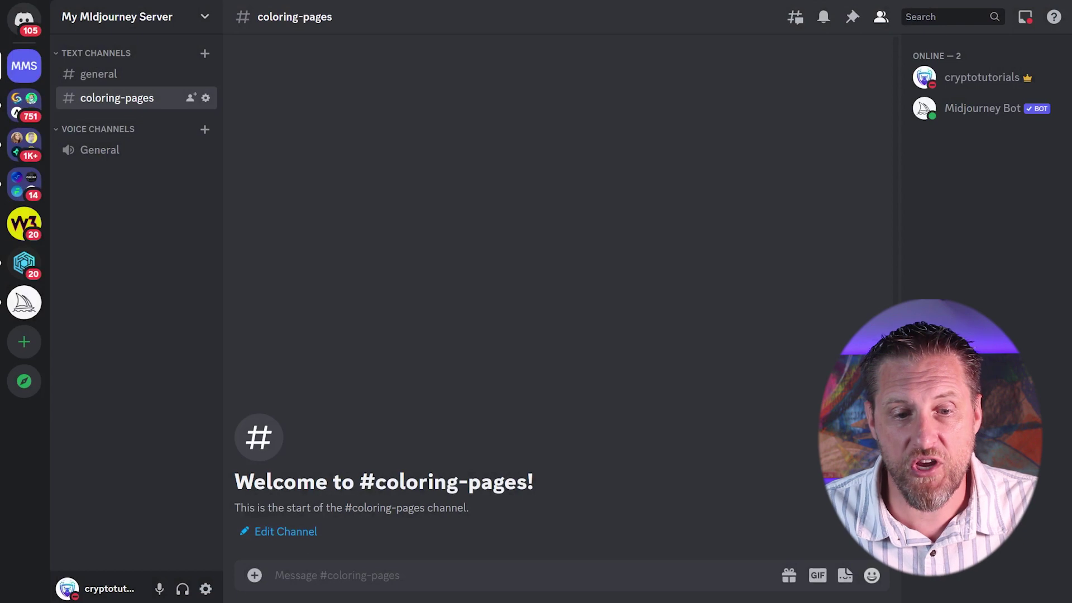
type("/i")
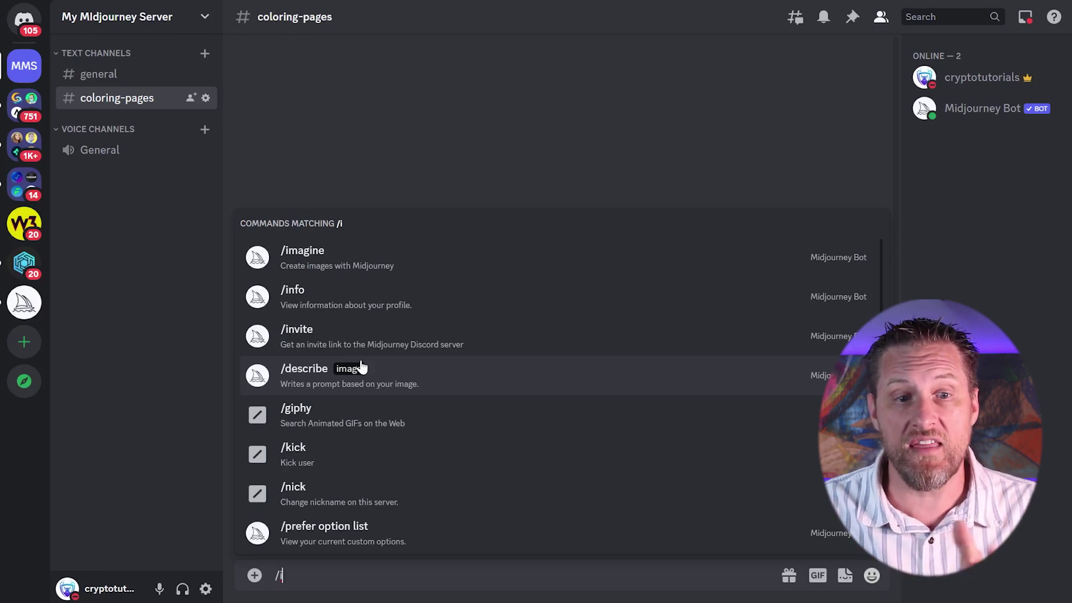
- Create another text channel named youtube-thumbnails in My MIdjourney Server
left_click(204, 54)
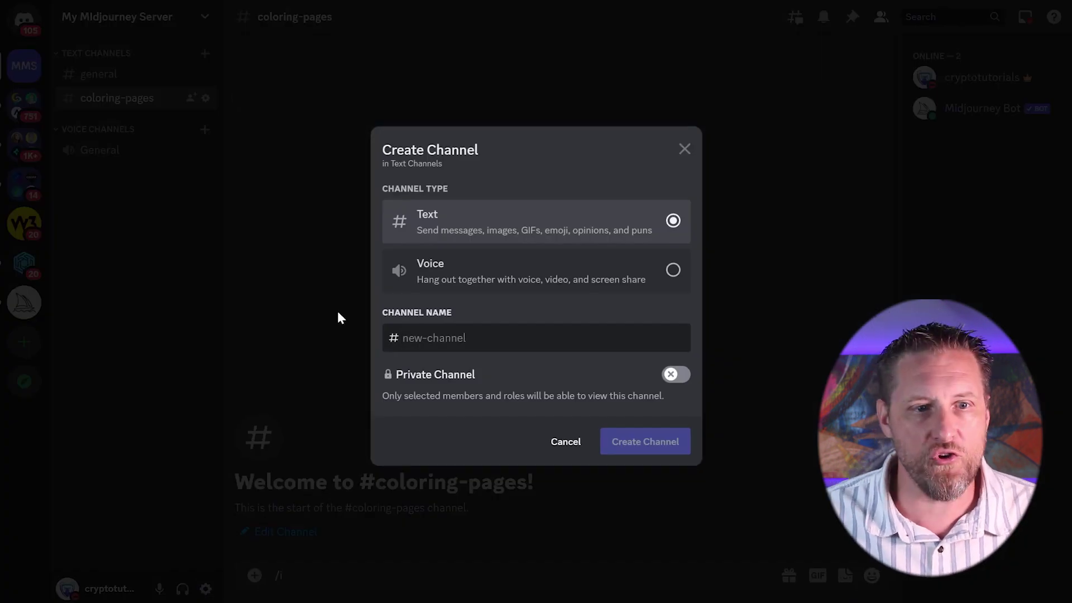
type("youtube-th")
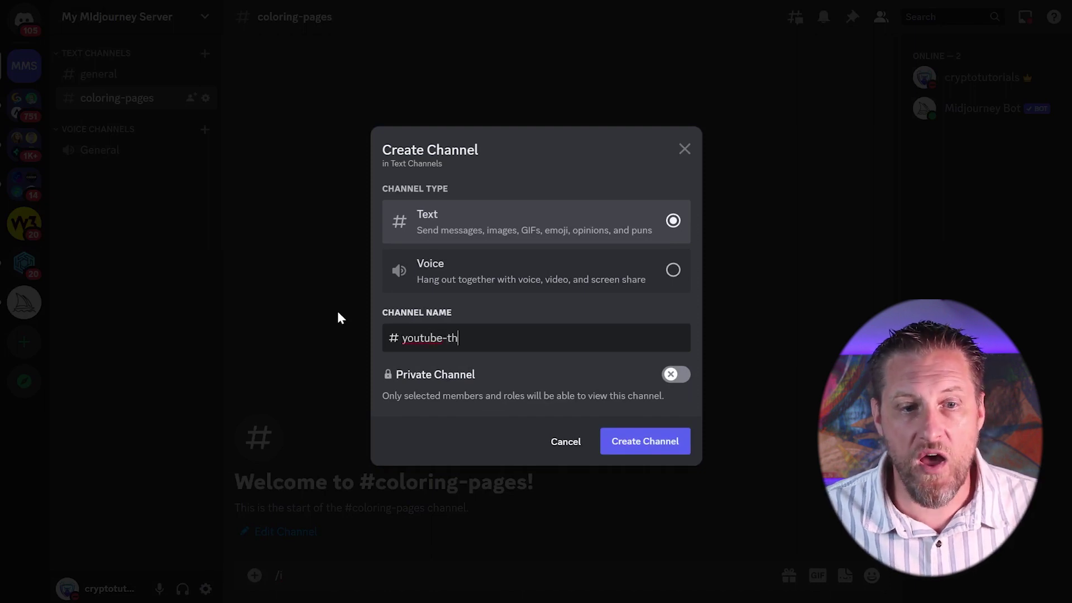
type("umbnails")
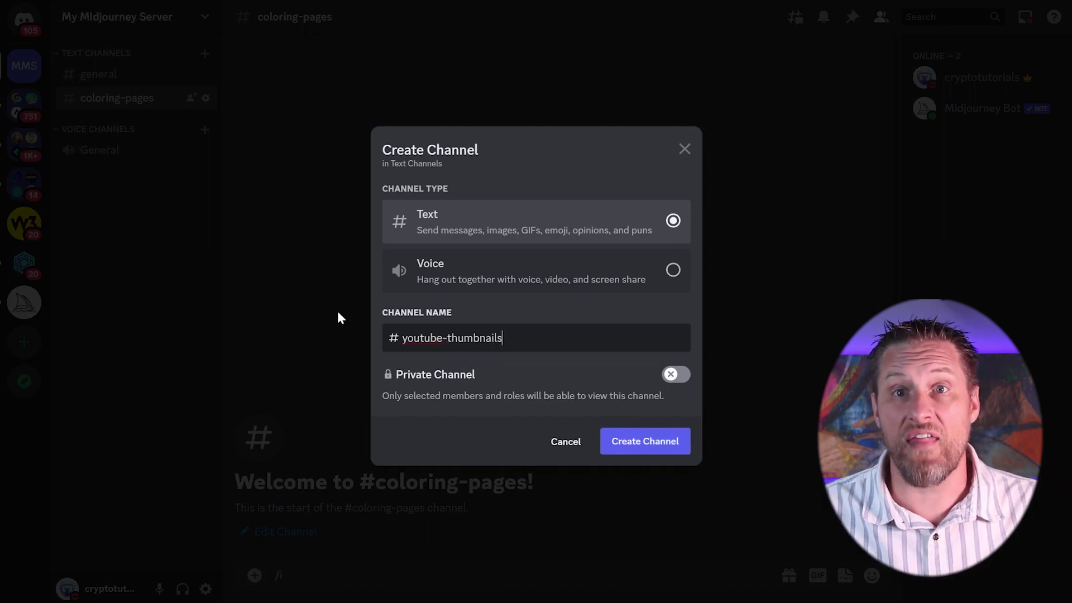
key("Return")
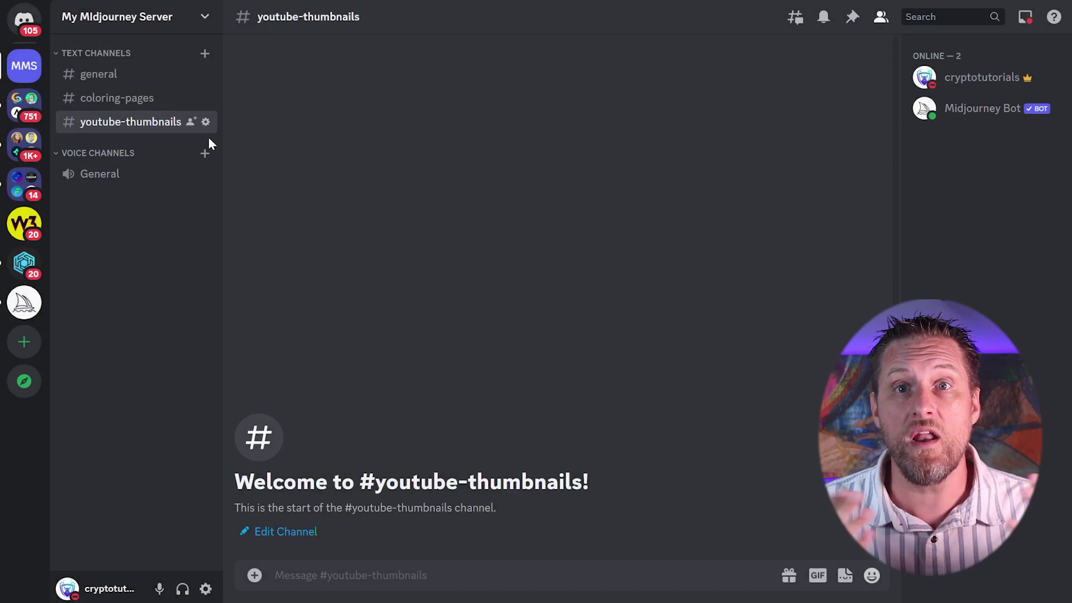